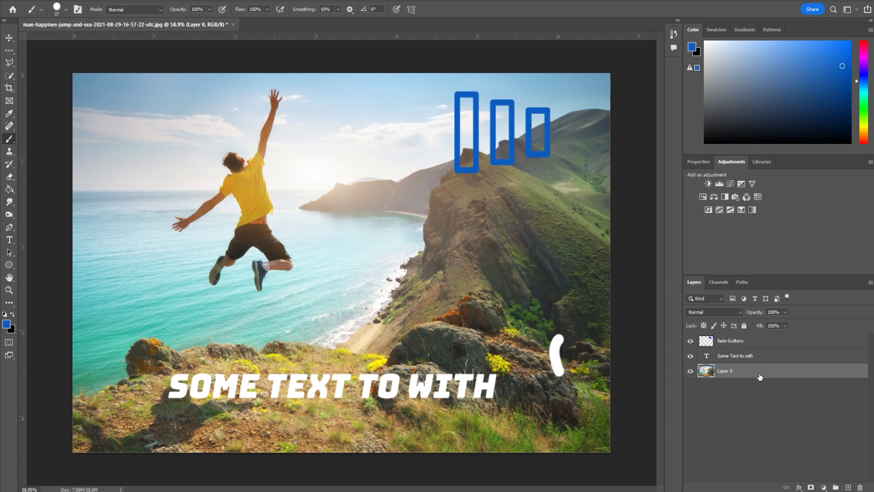
- Apply Lock All to Layer 0 and confirm a brush stroke on the photo is refused
click(744, 328)
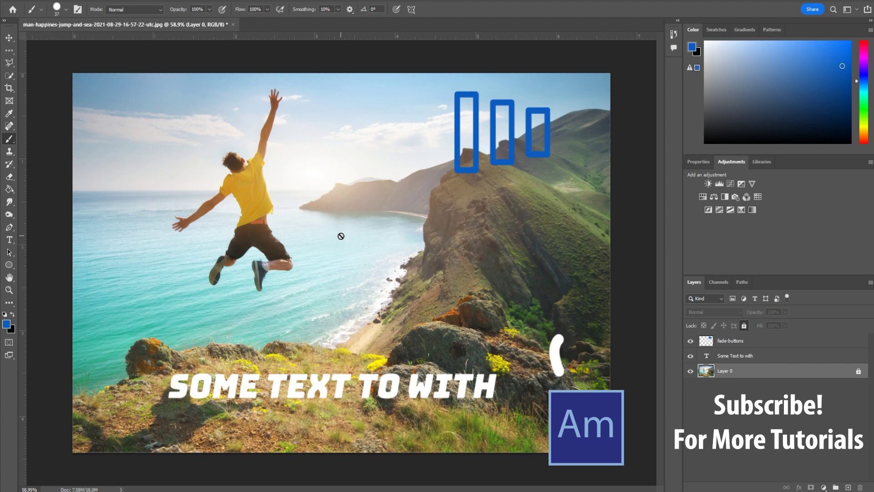
click(191, 254)
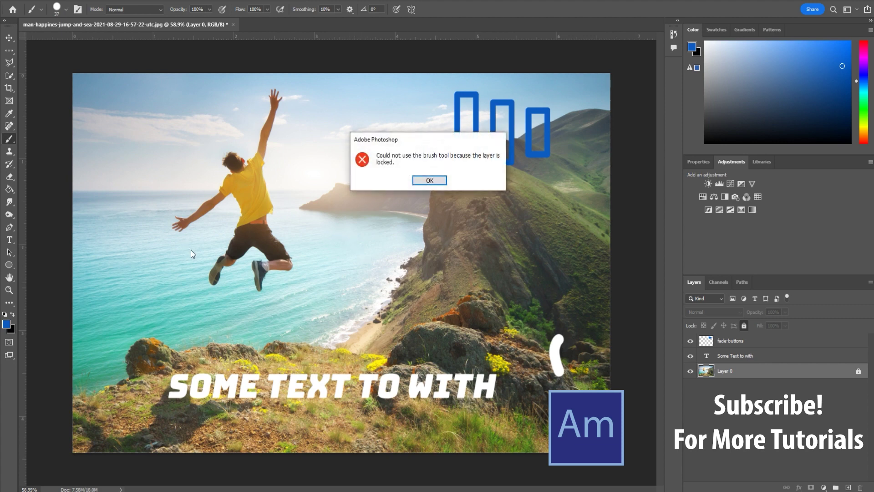
click(429, 180)
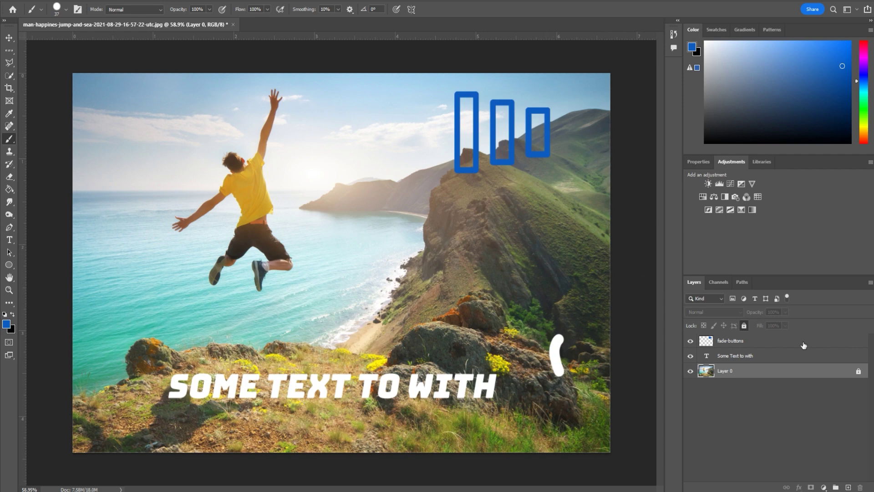
- Unlock Layer 0 and lock the position of the 'Some Text to with' text layer
click(743, 326)
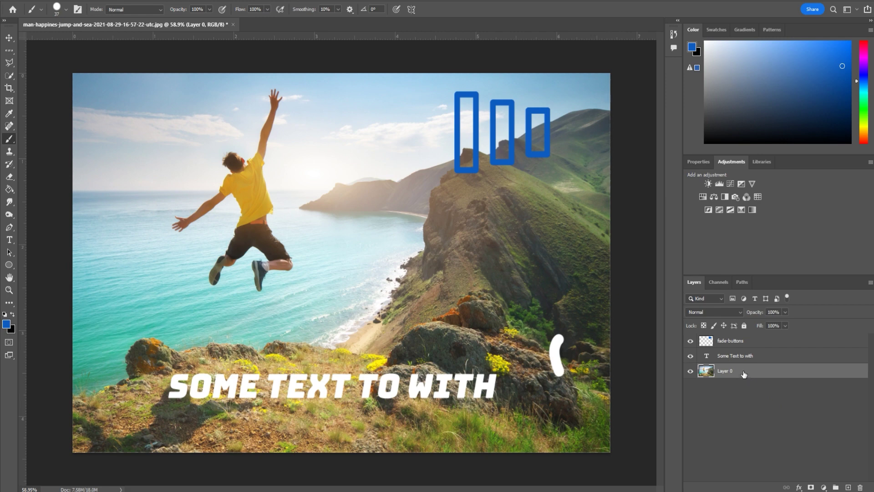
click(734, 352)
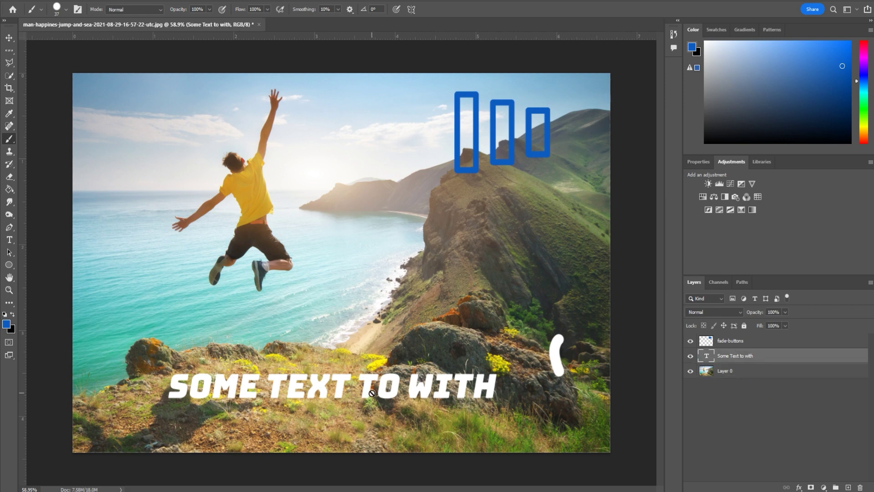
click(723, 325)
- Test-move Layer 0 with the Move tool, undoing so the photo returns to its original place
click(9, 38)
drag(381, 395, 372, 296)
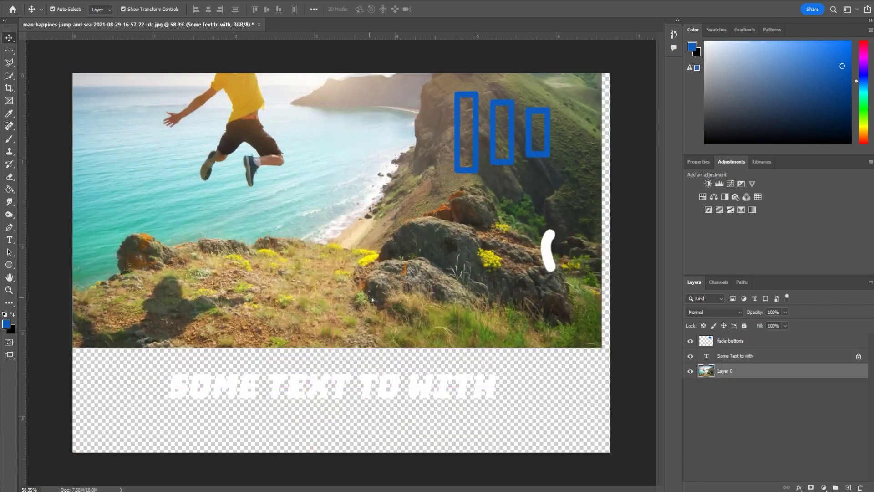
key(ctrl+z)
drag(371, 397, 389, 372)
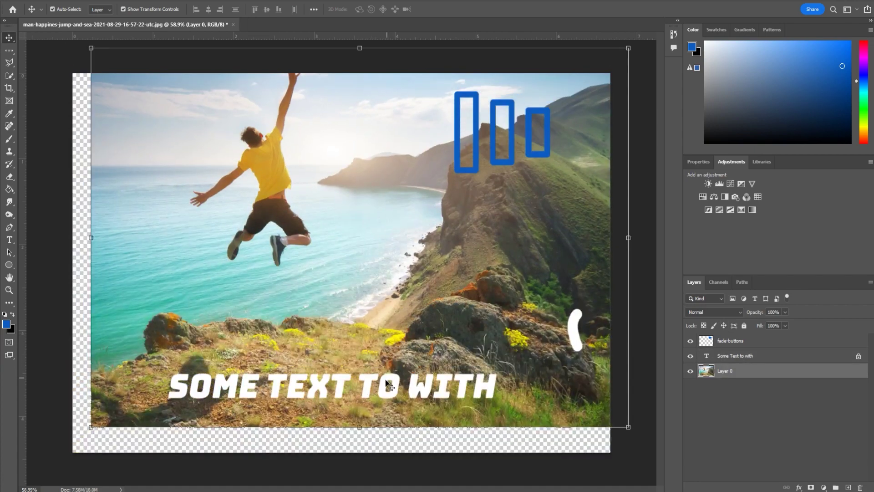
key(ctrl+z)
mouse_move(317, 389)
mouse_down()
mouse_move(284, 353)
mouse_move(317, 389)
mouse_up()
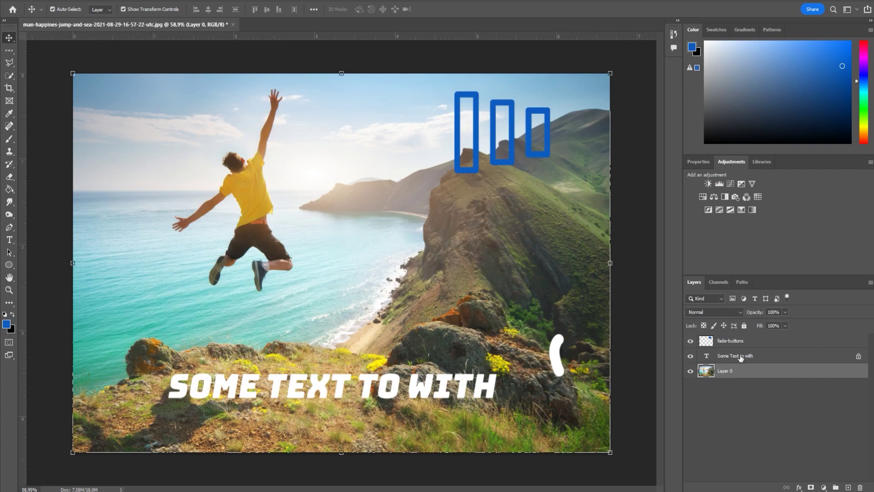
- Lock Layer 0's position, then select the fade-buttons layer by clicking the blue bars
click(724, 325)
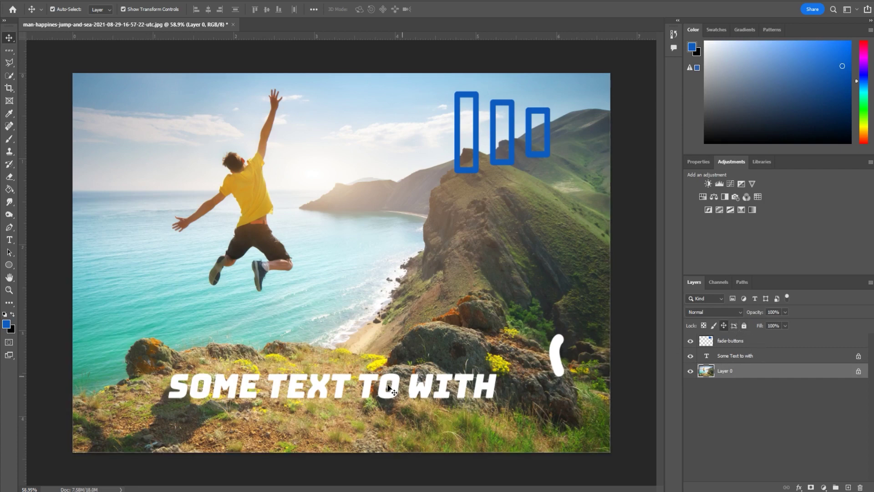
click(448, 358)
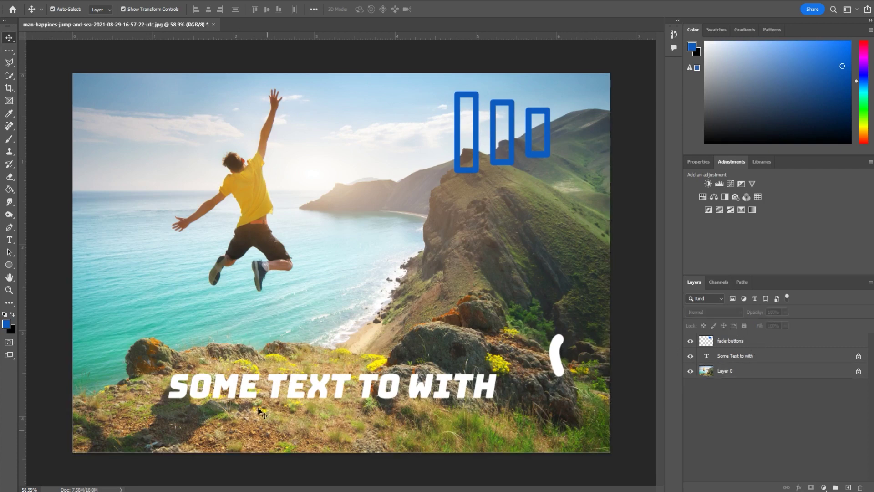
click(477, 157)
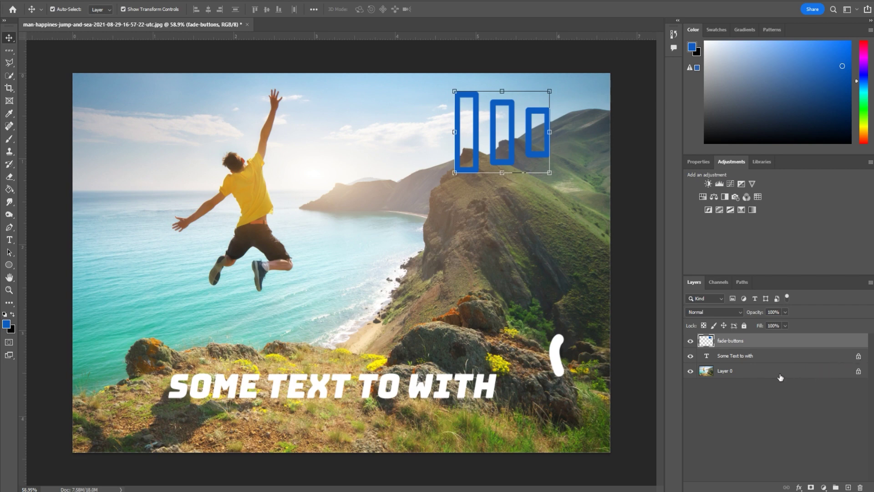
- Lock fade-buttons' transparent pixels and set the Paint Bucket's foreground colour to green #54c10c
click(704, 325)
drag(472, 151, 461, 155)
click(9, 189)
click(6, 324)
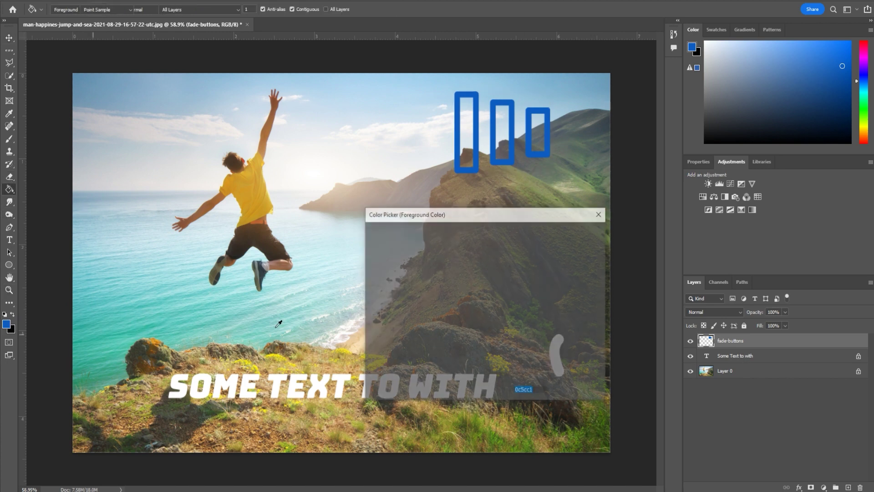
click(493, 326)
click(571, 233)
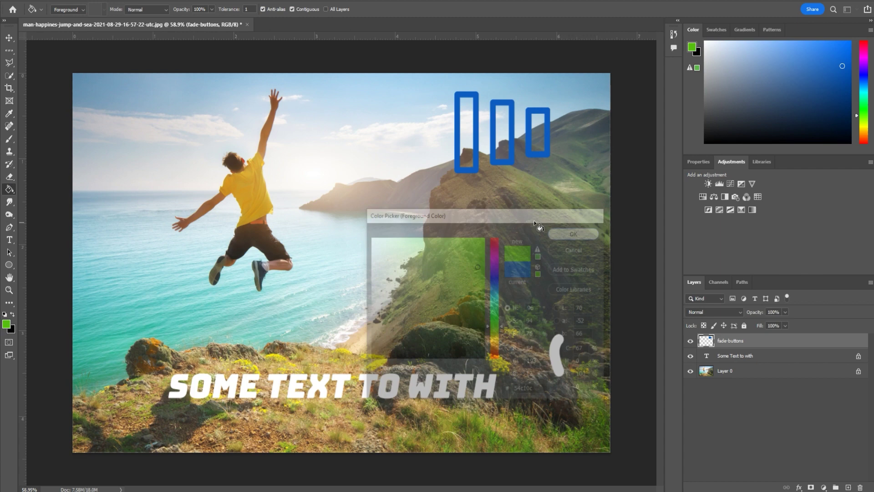
- Test-fill the insides of the three bars green, then undo the fills
click(468, 143)
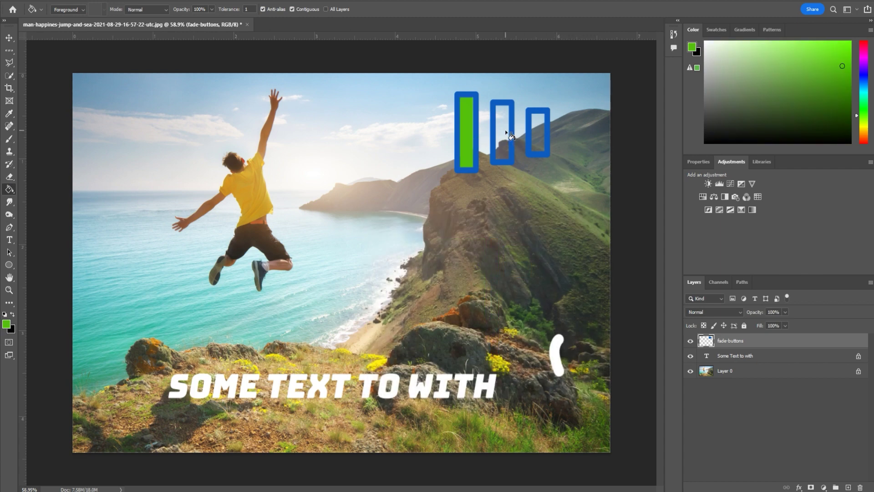
click(504, 136)
click(537, 136)
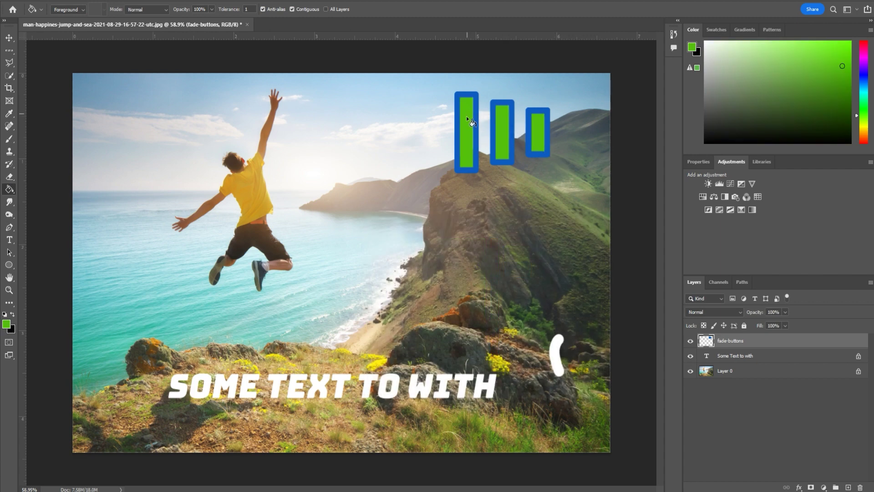
key(ctrl+z)
key(ctrl+z)
key(ctrl+z)
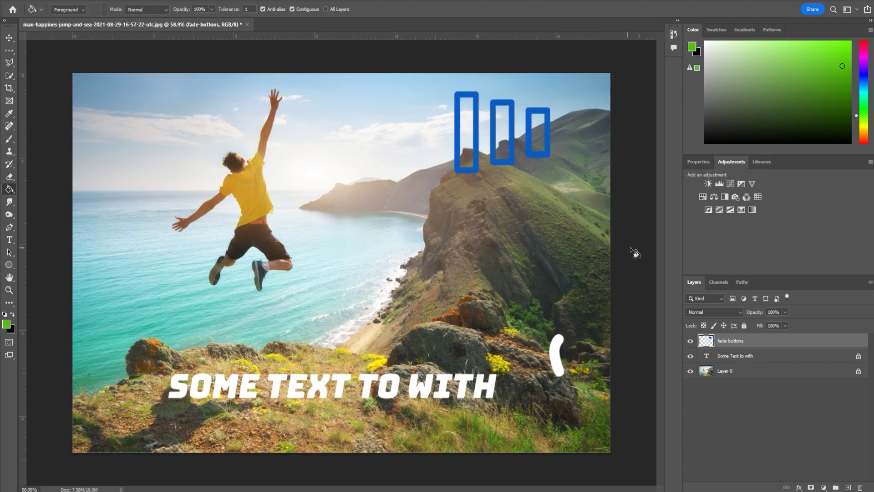
- Fill the three bar outlines green with transparency locked, then remove the transparent-pixels lock
click(703, 325)
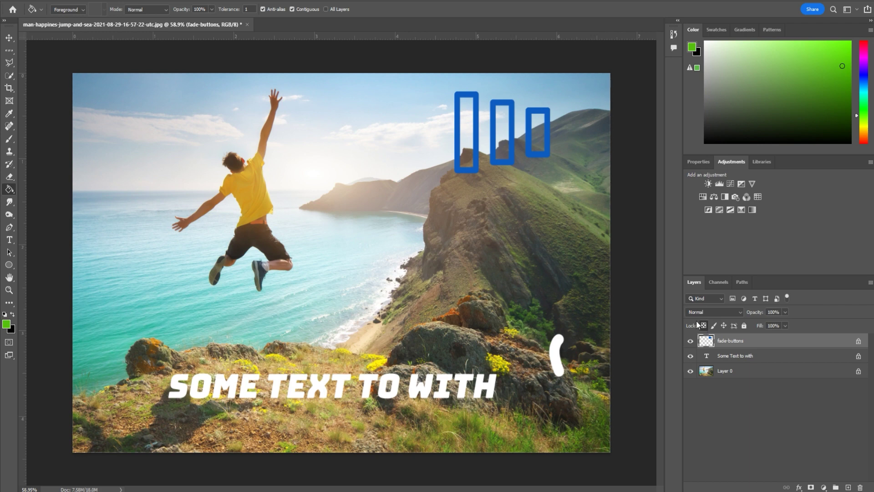
click(463, 138)
click(501, 139)
click(536, 146)
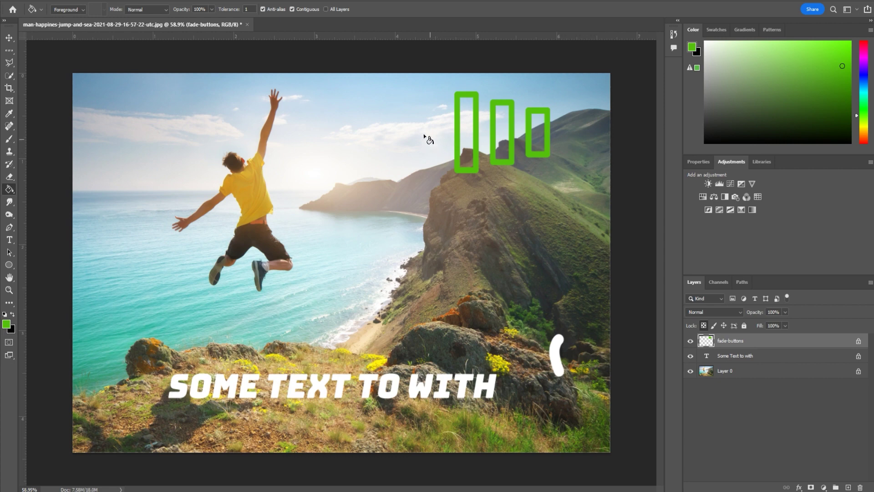
click(704, 326)
- Select Layer 0, switch to the Brush tool, and lock the layer's image pixels
click(735, 371)
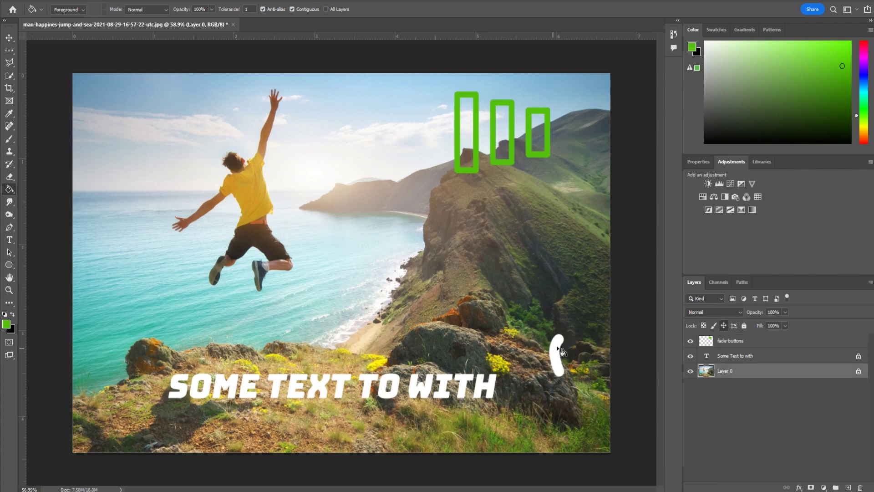
click(10, 139)
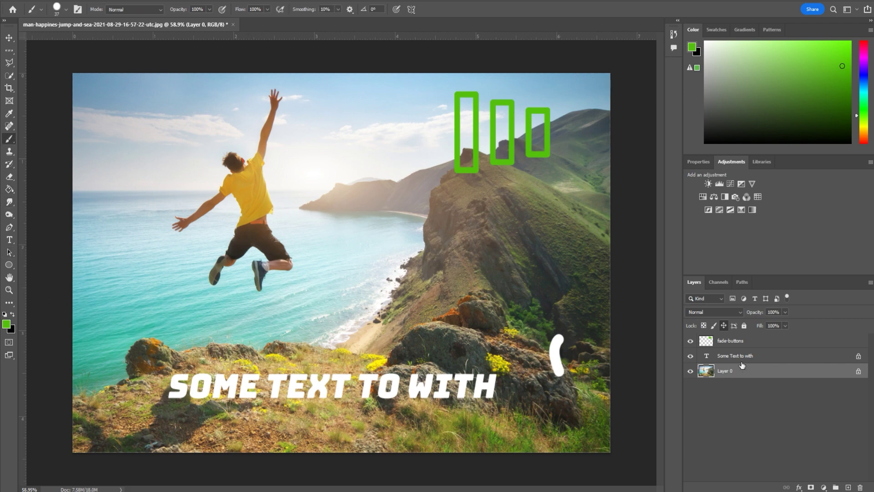
click(713, 325)
- Confirm three brush attempts on the photo are refused, then also lock Layer 0's position
click(516, 239)
click(427, 178)
click(215, 221)
click(429, 180)
click(520, 155)
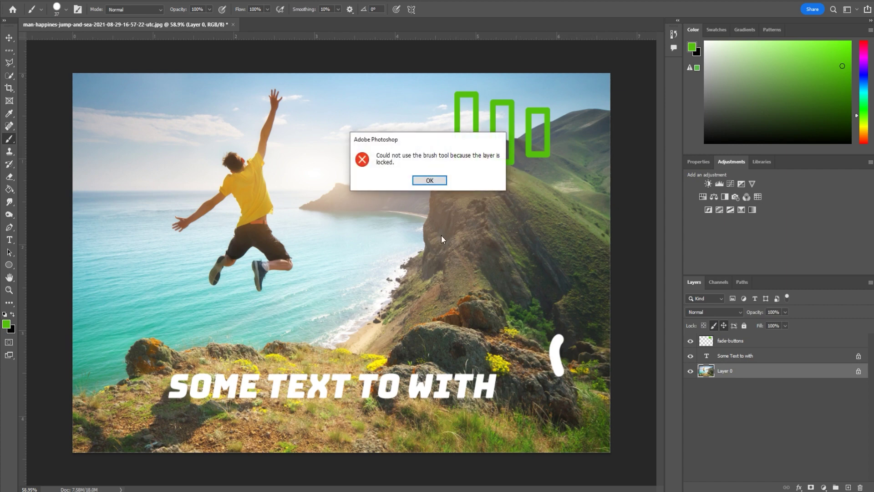
click(438, 182)
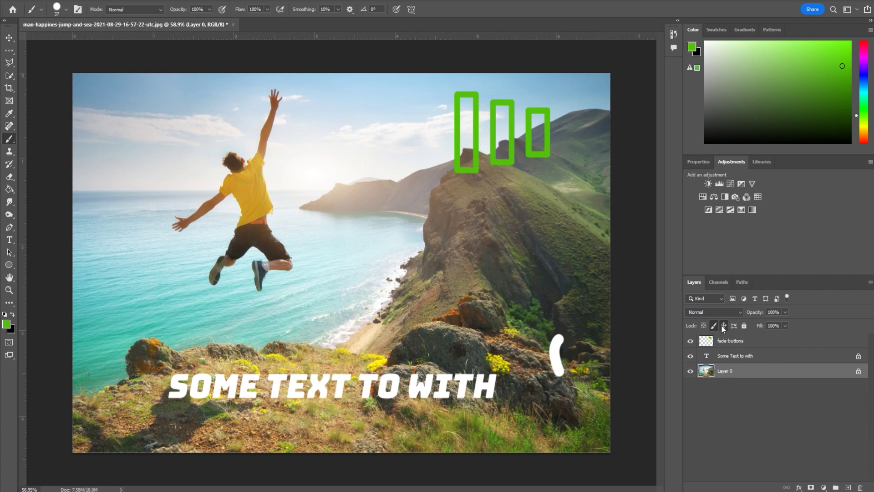
click(723, 326)
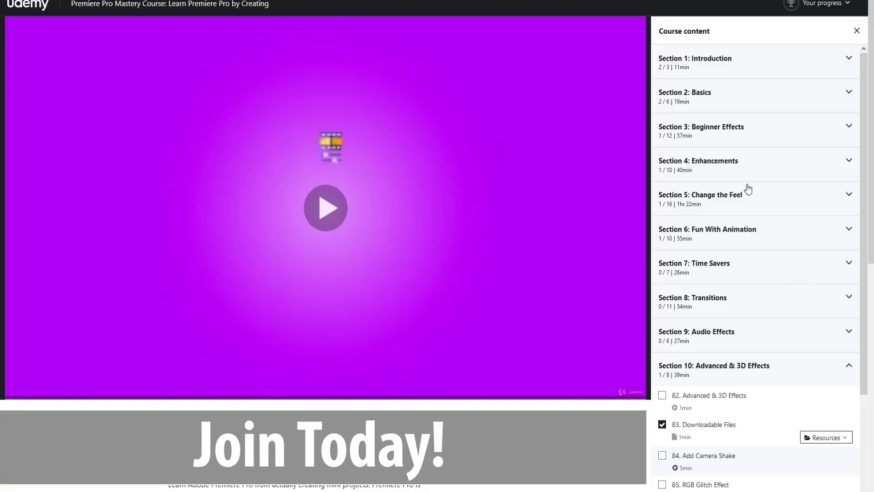
- Expand Sections 1, 3, 4, 6 and 9 of the course content while scrolling down the list
click(762, 68)
click(770, 231)
scroll(764, 255, down, 6)
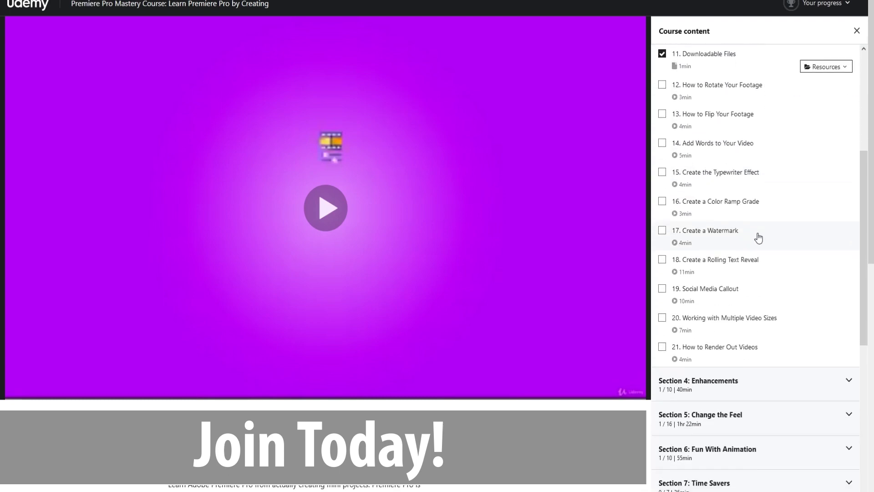
click(734, 207)
scroll(737, 249, down, 5)
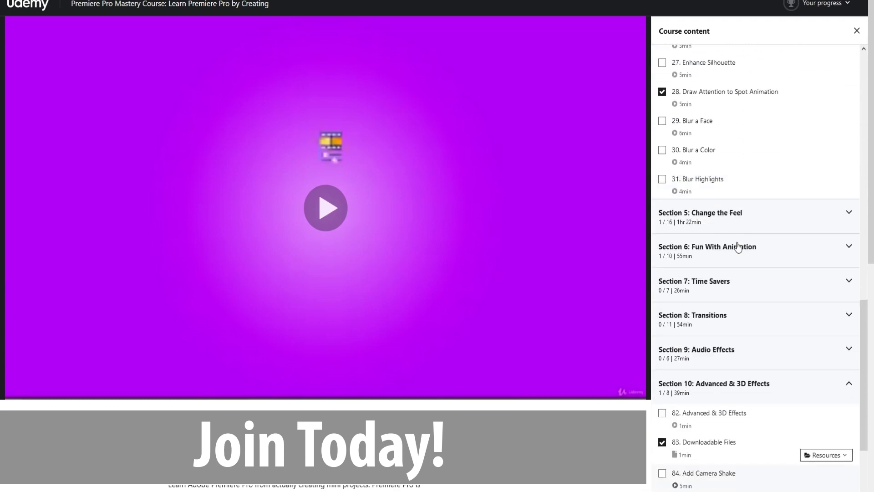
click(747, 248)
scroll(737, 255, down, 8)
scroll(585, 250, down, 2)
click(691, 176)
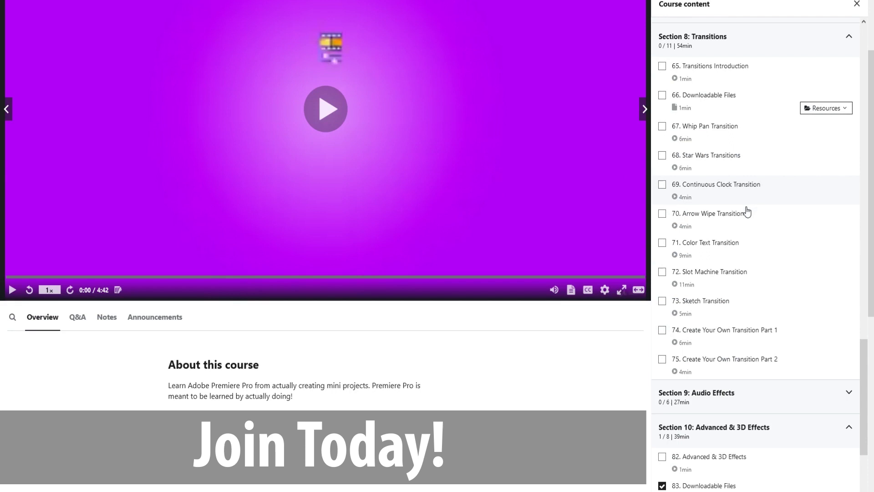